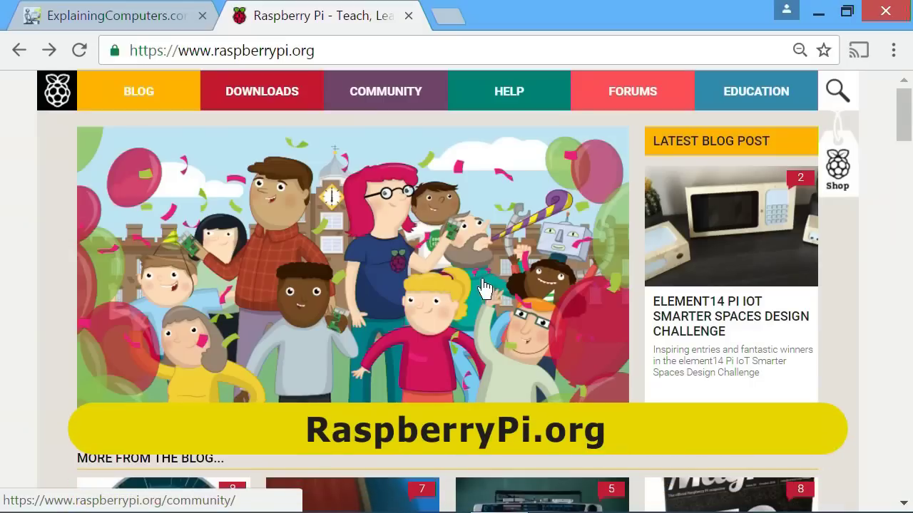
Step: Open the Raspbian download page on raspberrypi.org and look through the available images
{"action": "left_click", "coordinate": [277, 92]}
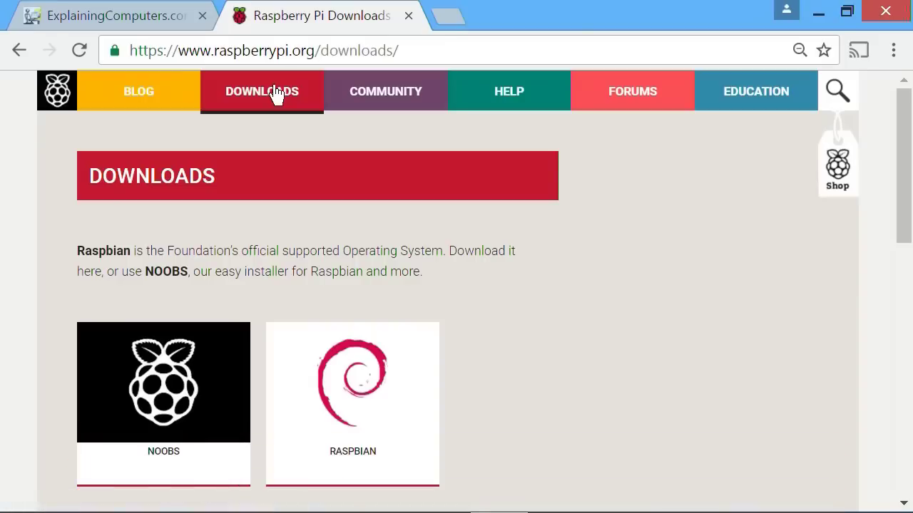
{"action": "left_click", "coordinate": [374, 398]}
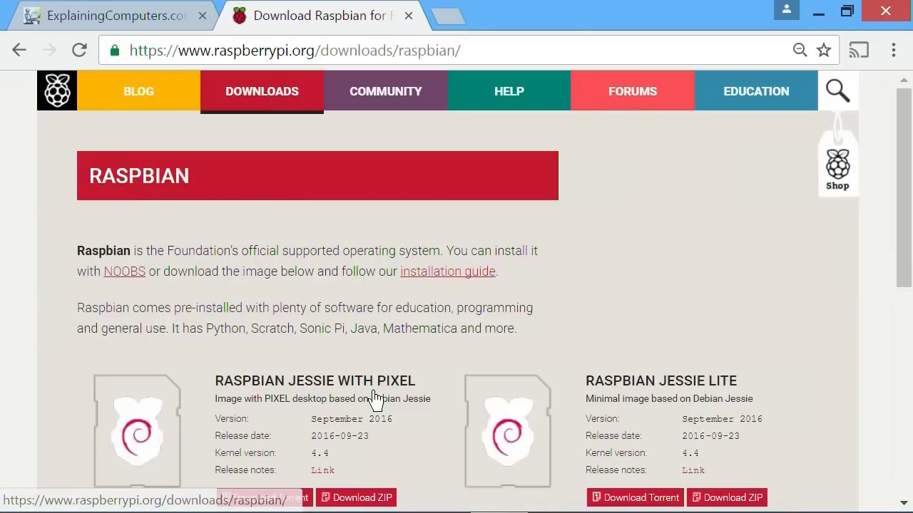
{"action": "left_click_drag", "start_coordinate": [903, 166], "coordinate": [911, 248]}
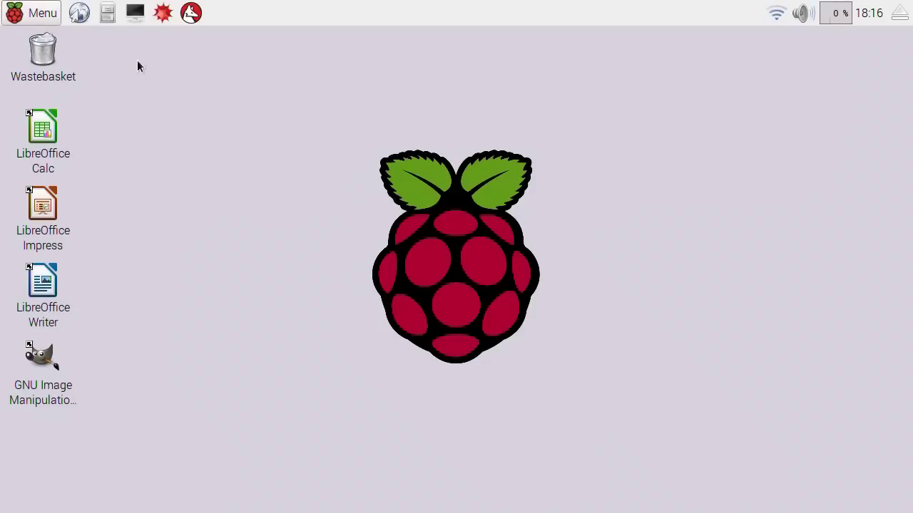
Step: Open a terminal on the Raspberry Pi desktop and refresh the package lists with sudo apt-get update
{"action": "left_click", "coordinate": [132, 15]}
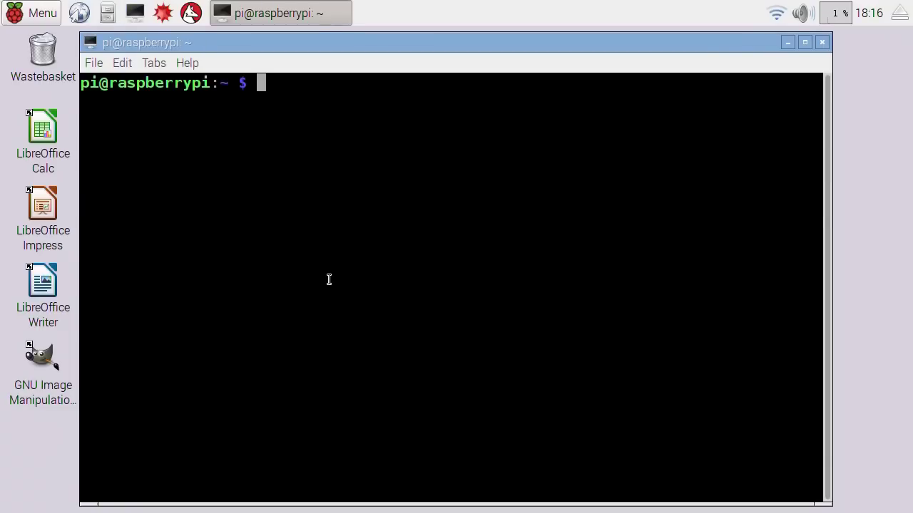
{"action": "type", "text": "su"}
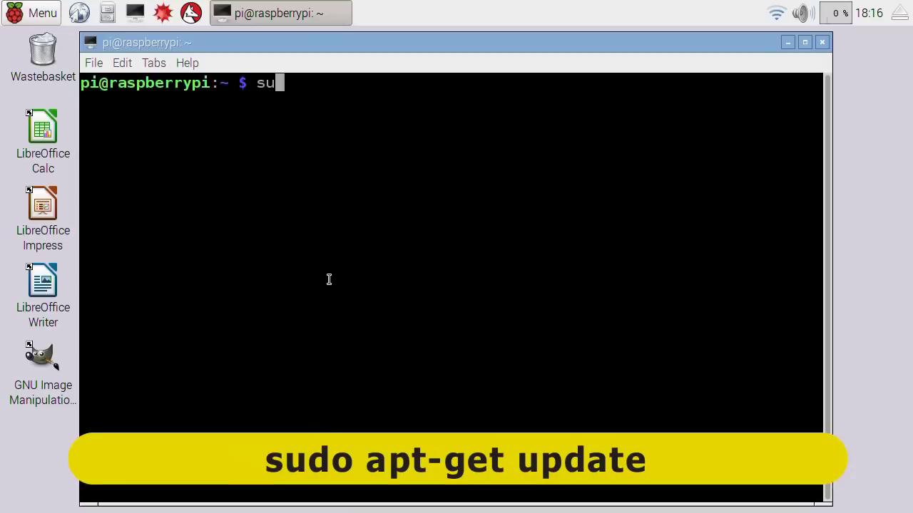
{"action": "type", "text": "do apt-get"}
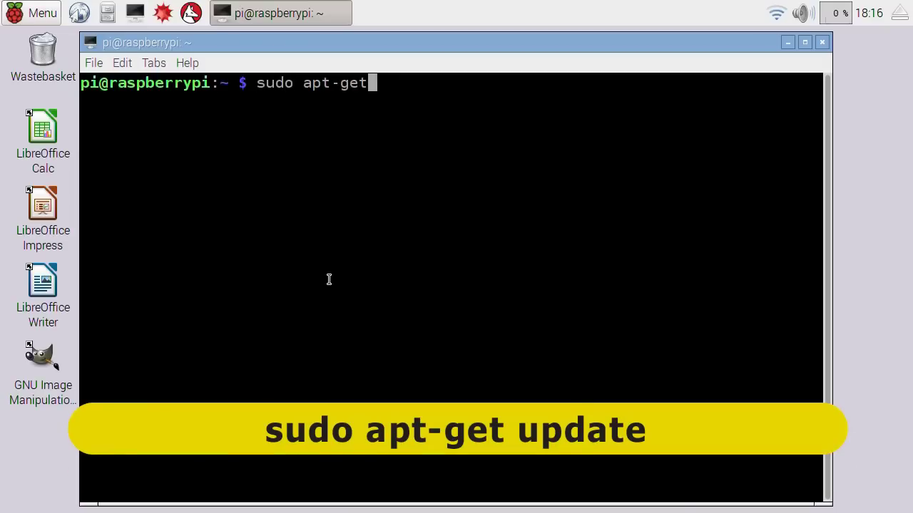
{"action": "type", "text": " update"}
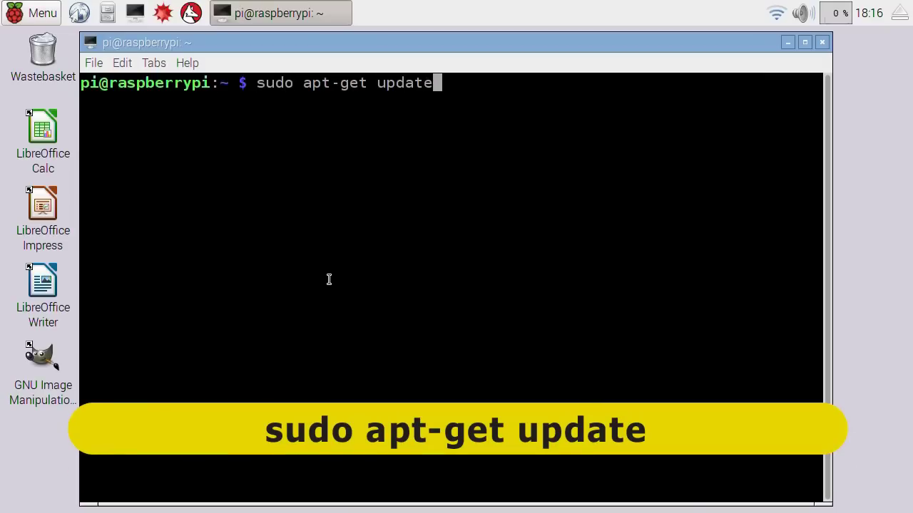
{"action": "key", "text": "Return"}
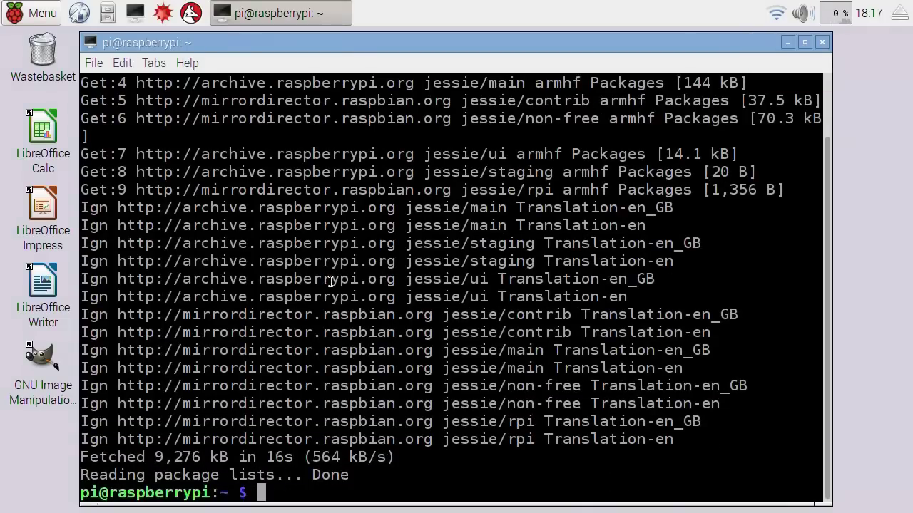
Step: Shorten the terminal window, then run sudo apt-get dist-upgrade and agree to continue with the upgrade
{"action": "left_click_drag", "start_coordinate": [817, 498], "coordinate": [817, 399]}
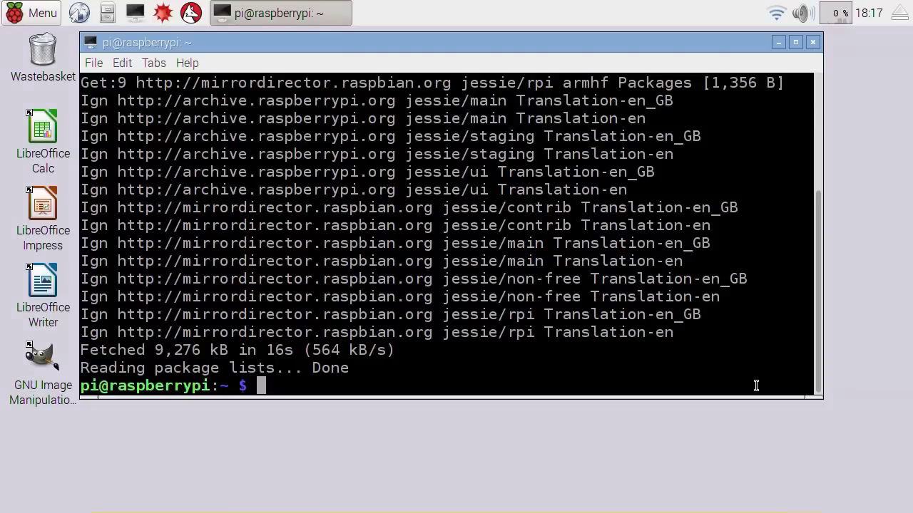
{"action": "type", "text": "sud"}
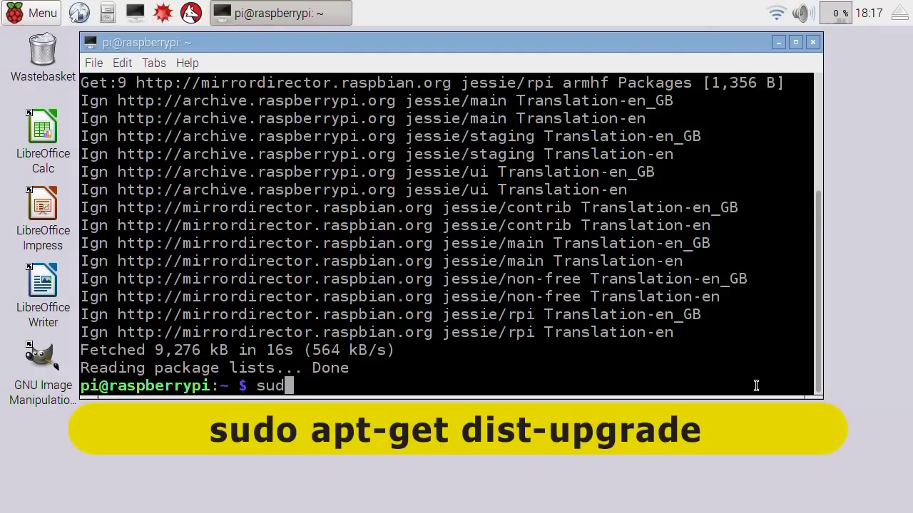
{"action": "type", "text": "o apt"}
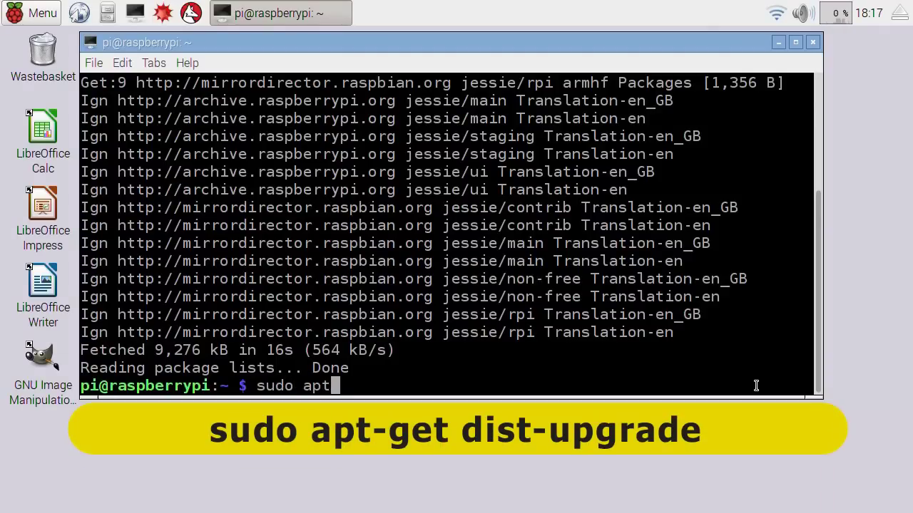
{"action": "type", "text": "-get"}
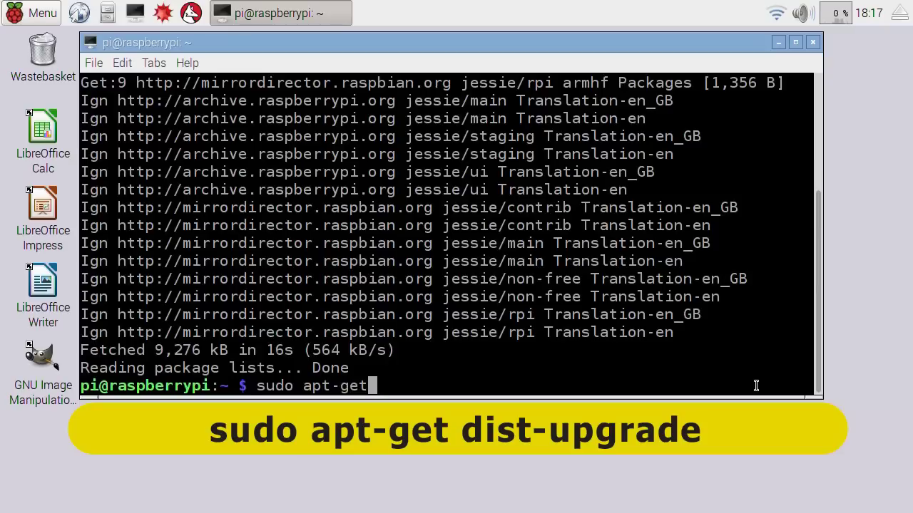
{"action": "type", "text": " dist-"}
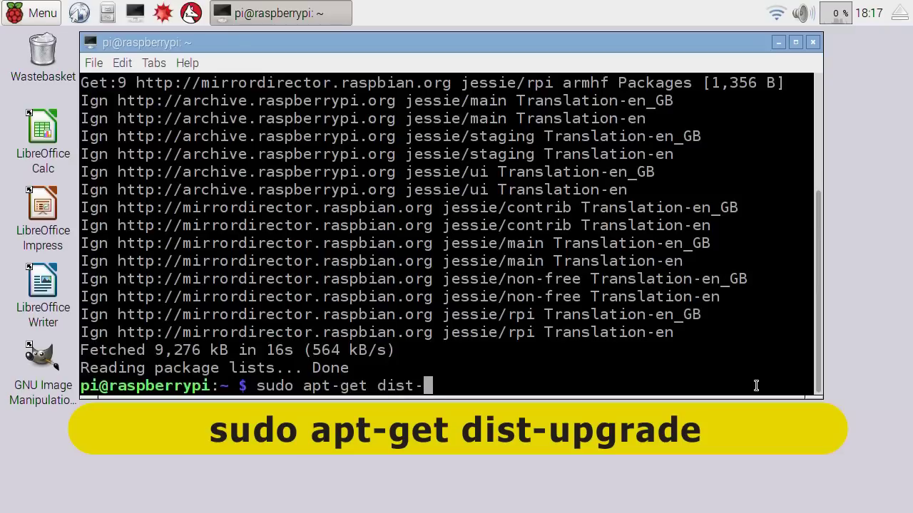
{"action": "type", "text": "upgrade"}
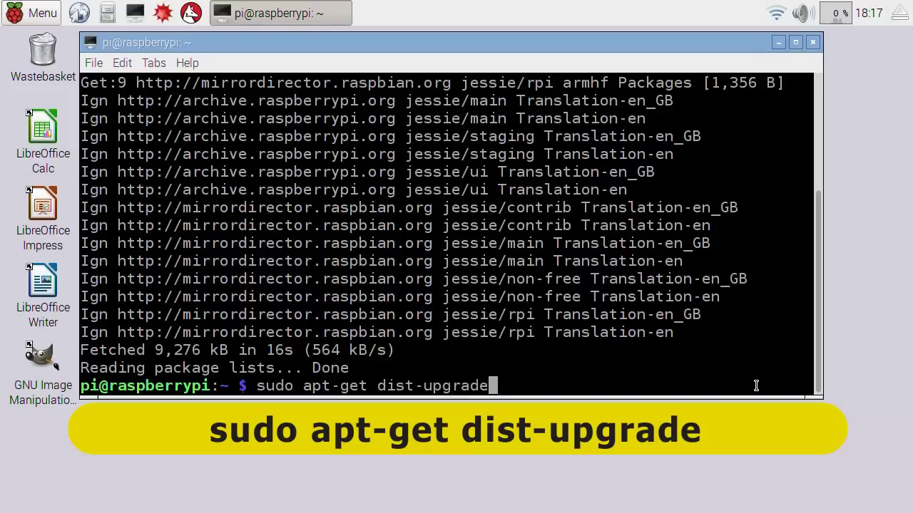
{"action": "key", "text": "Return"}
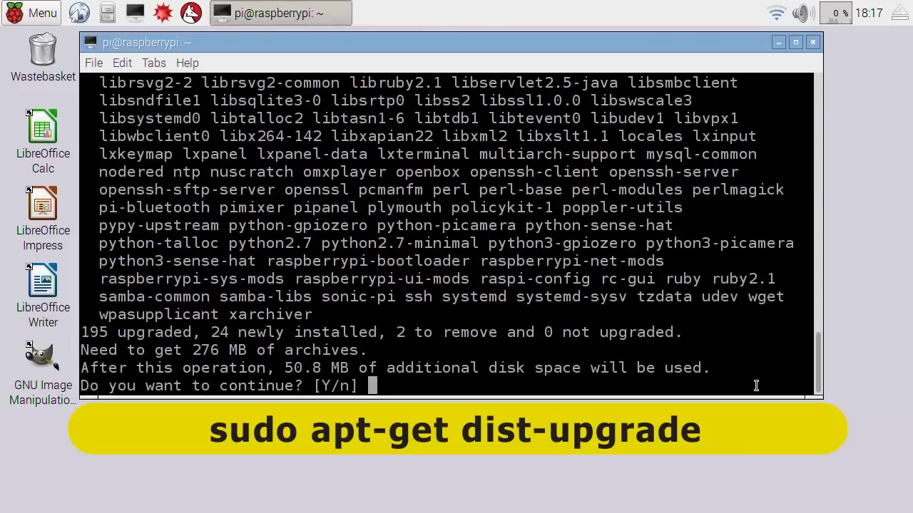
{"action": "type", "text": "y"}
{"action": "key", "text": "Return"}
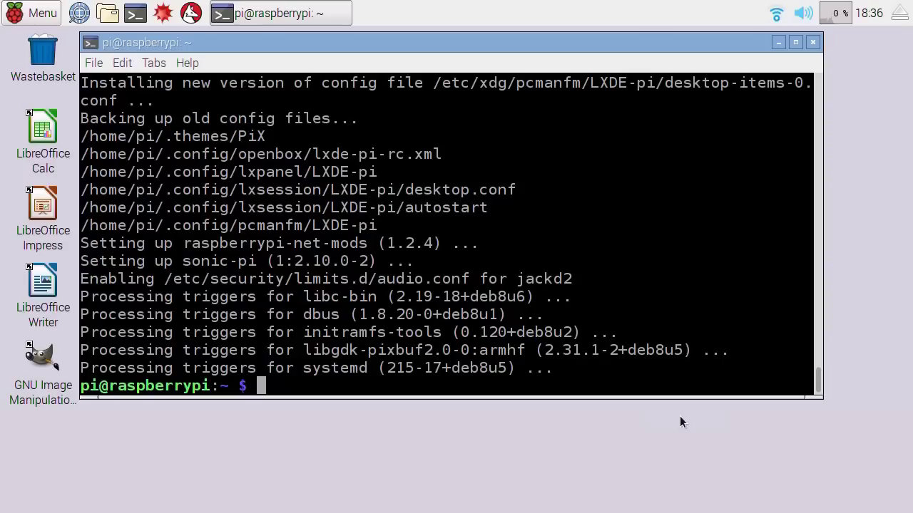
Step: Install the Chromium browser package with sudo apt-get install -y rpi-chromium-mods
{"action": "type", "text": "sudo"}
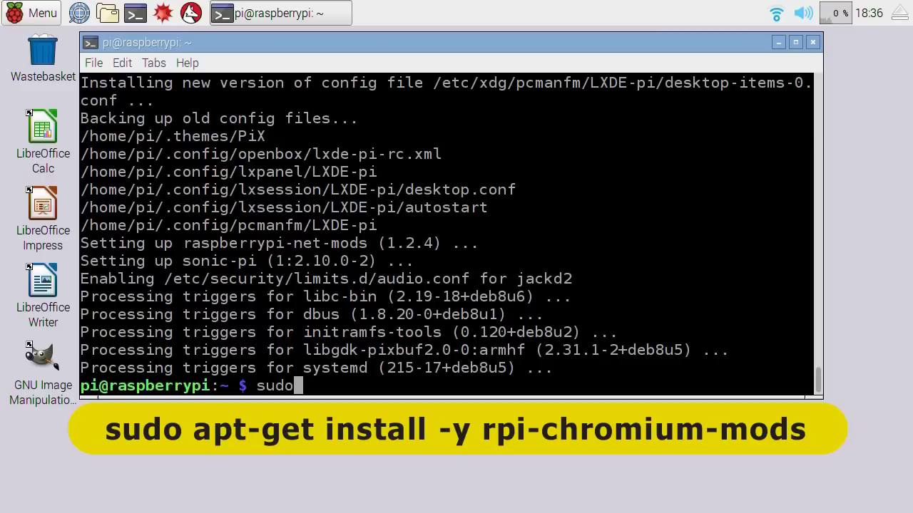
{"action": "type", "text": "apt-get install -y rpi-chromium-mods"}
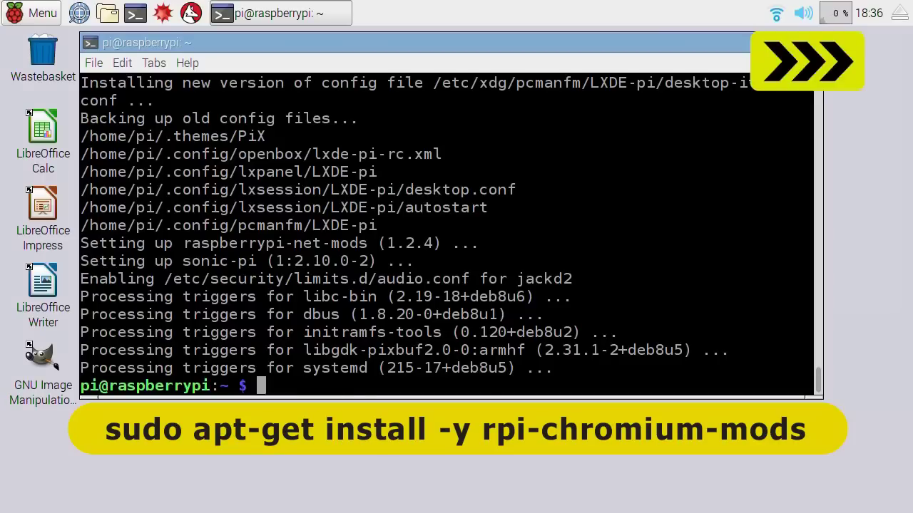
{"action": "key", "text": "Return"}
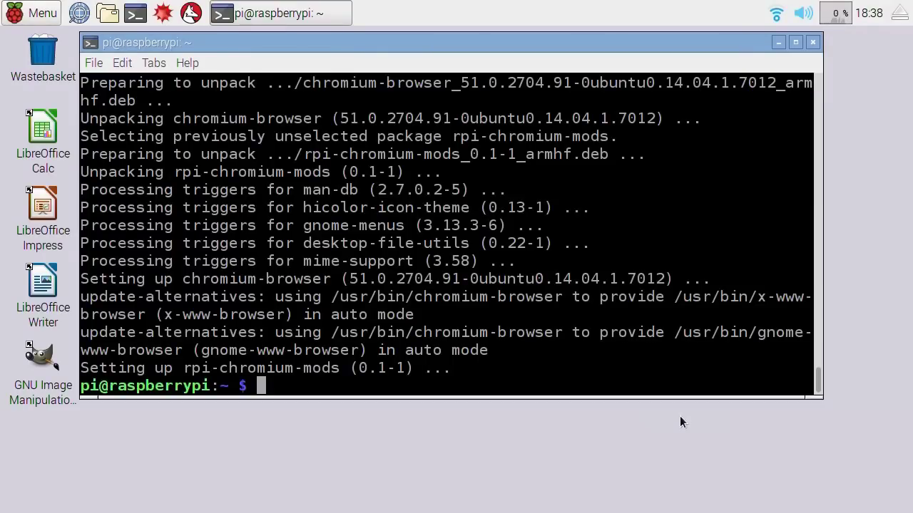
Step: Install python-sense-emu and python3-sense-emu, then python-sense-emu-doc and realvnc-vnc-viewer, using sudo apt-get install -y for each pair
{"action": "type", "text": "sudo apt-get install -y python-sense-emu python3-sense-emu"}
{"action": "key", "text": "Return"}
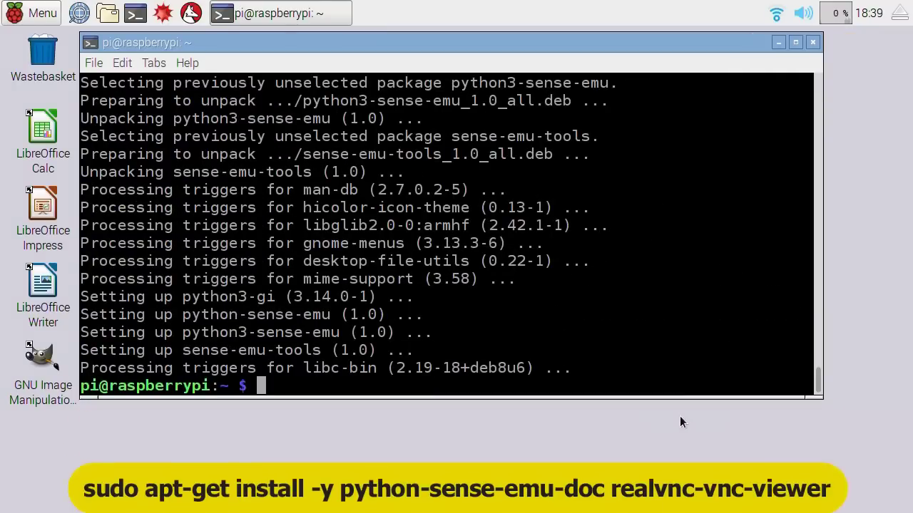
{"action": "type", "text": "sudo apt-get install -y python-sense-emu-doc realvnc-vnc-viewer"}
{"action": "key", "text": "Return"}
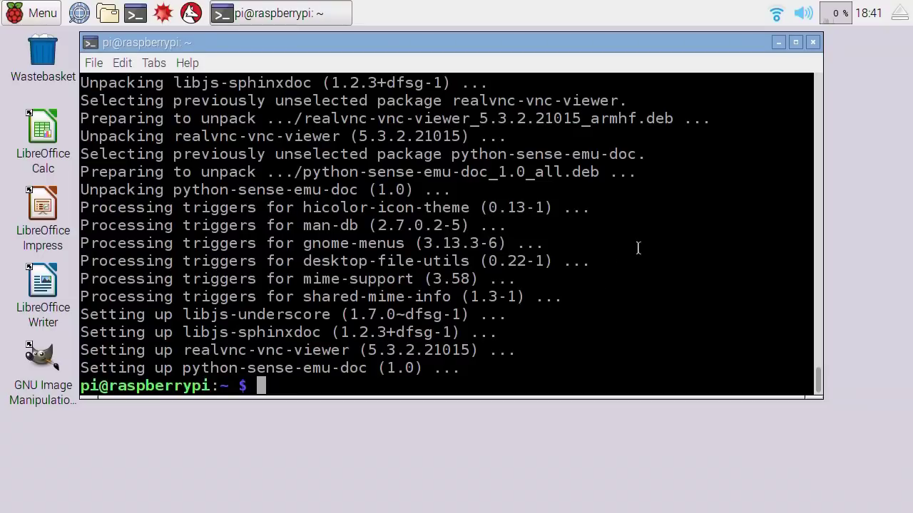
Step: Close the terminal and reboot the Raspberry Pi, acknowledging the upgrade information message after startup
{"action": "left_click", "coordinate": [813, 42]}
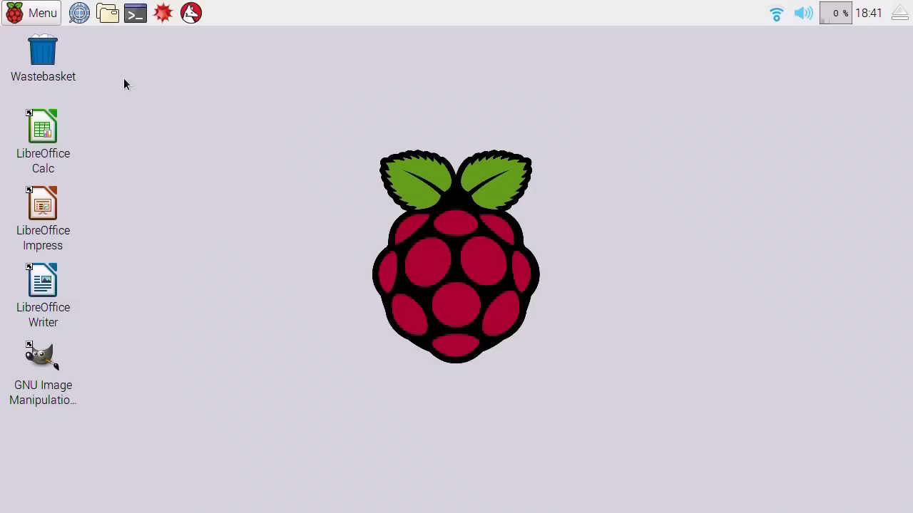
{"action": "left_click", "coordinate": [48, 14]}
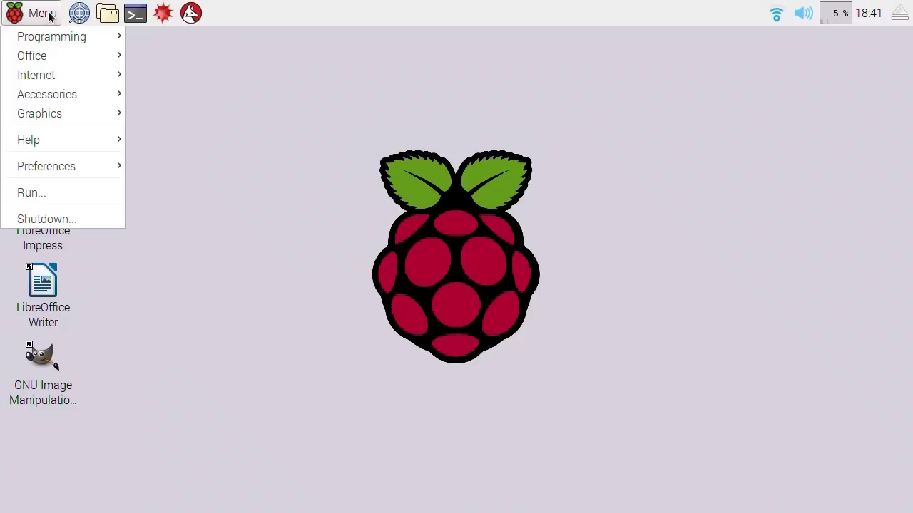
{"action": "left_click", "coordinate": [92, 216]}
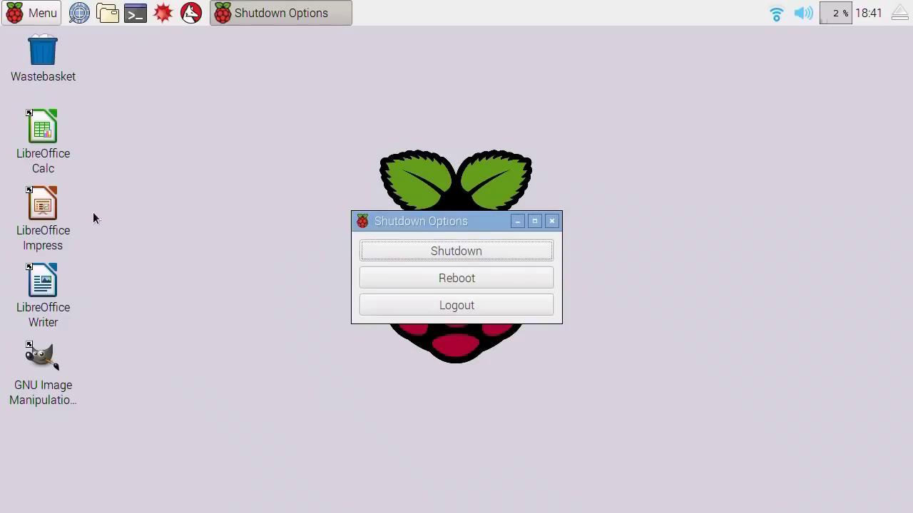
{"action": "left_click", "coordinate": [464, 278]}
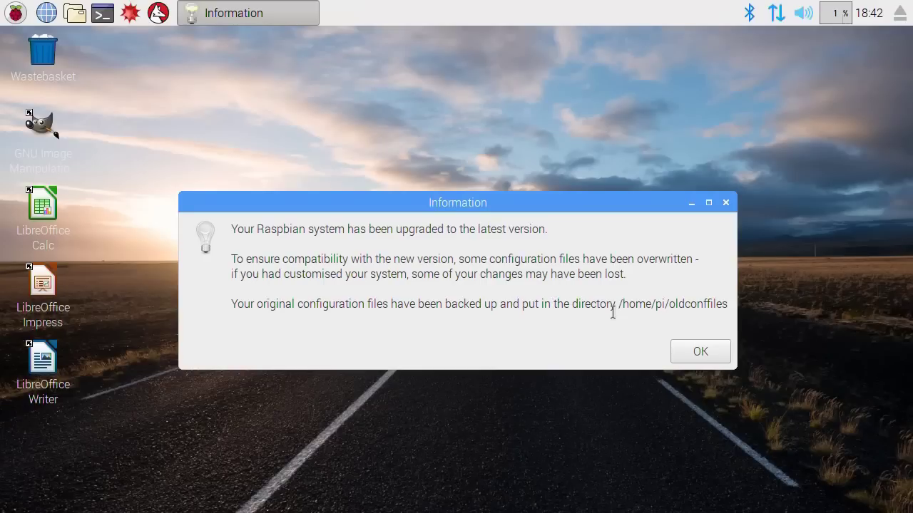
{"action": "left_click", "coordinate": [700, 353]}
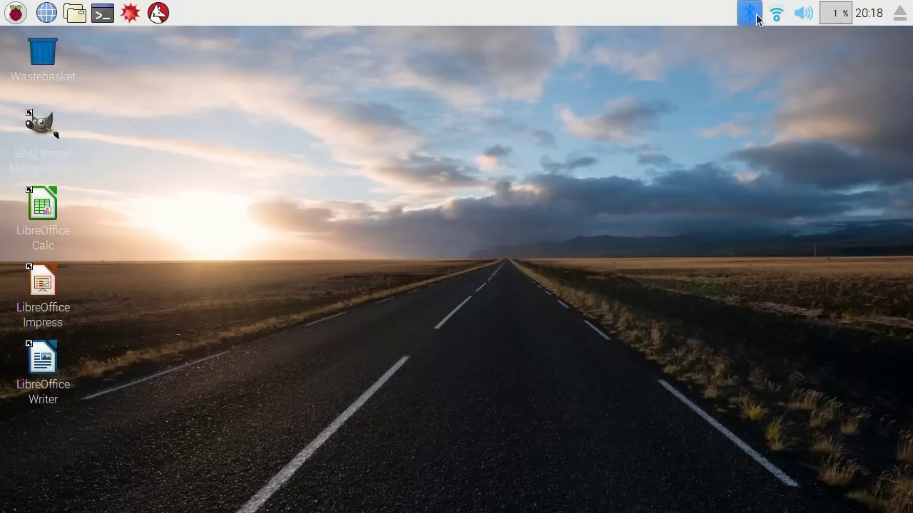
Step: Look at the Bluetooth options and the wireless network list, and close them without changing anything
{"action": "mouse_move", "coordinate": [776, 13]}
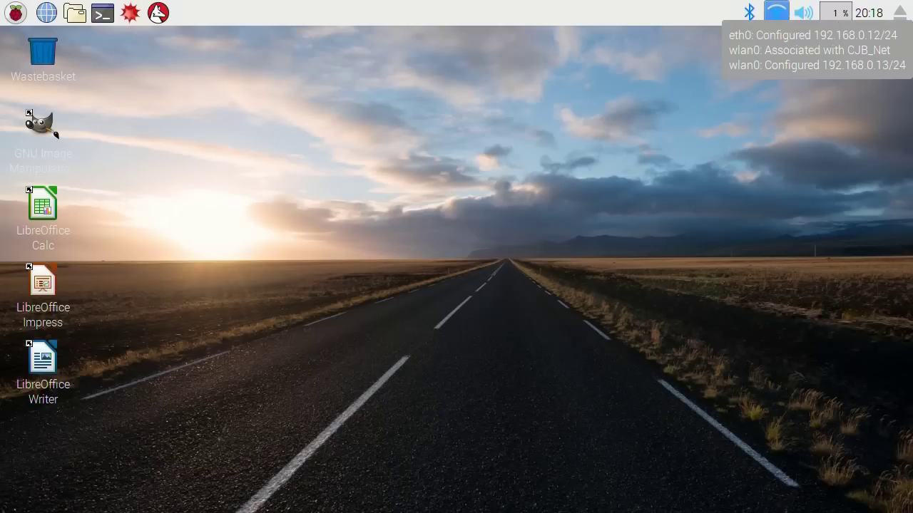
{"action": "left_click", "coordinate": [741, 16]}
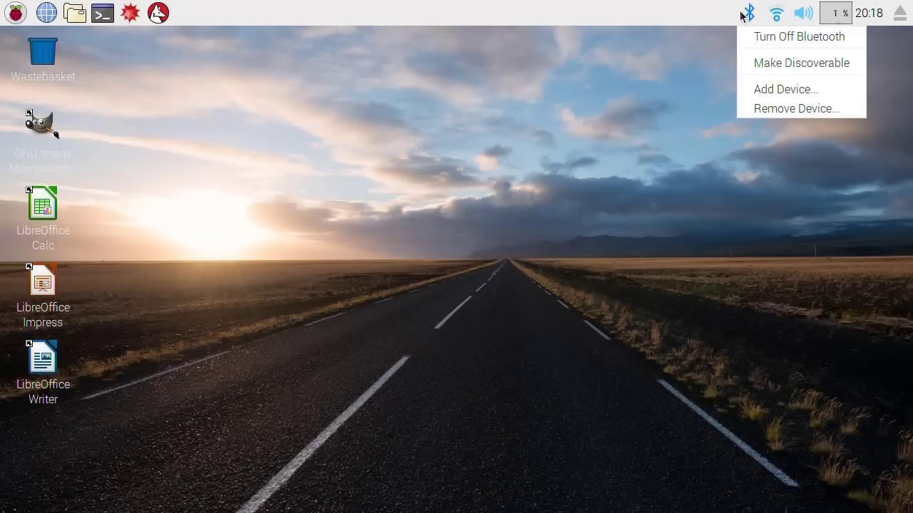
{"action": "left_click", "coordinate": [777, 15]}
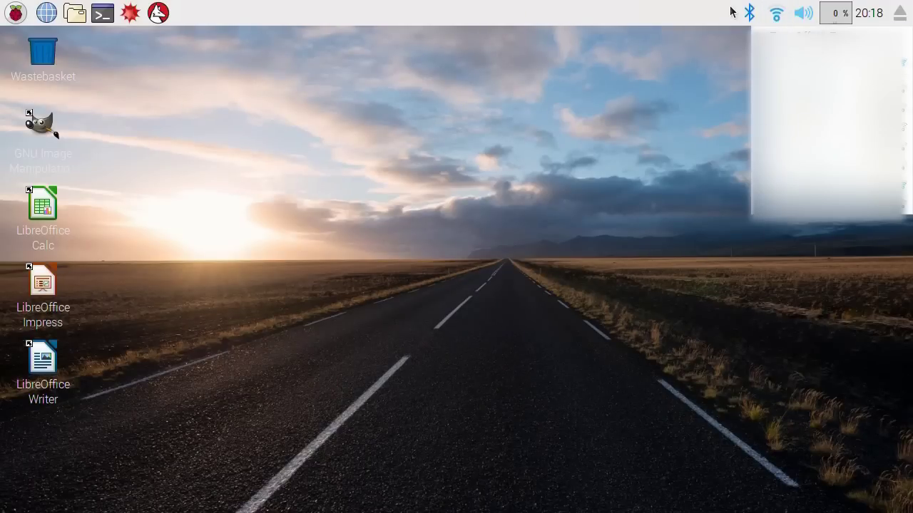
{"action": "left_click", "coordinate": [741, 43]}
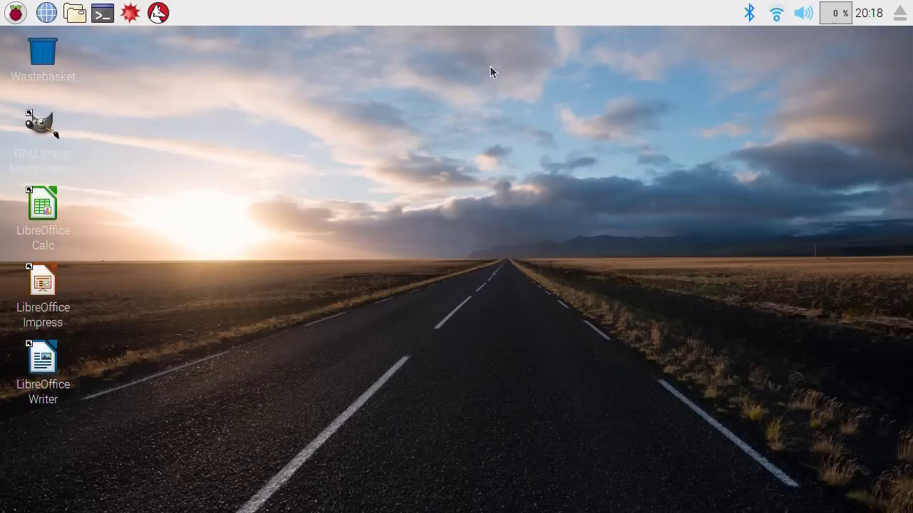
Step: Open the desktop's Appearance Settings from the preferences and shift the dialog slightly up the screen
{"action": "left_click", "coordinate": [15, 12]}
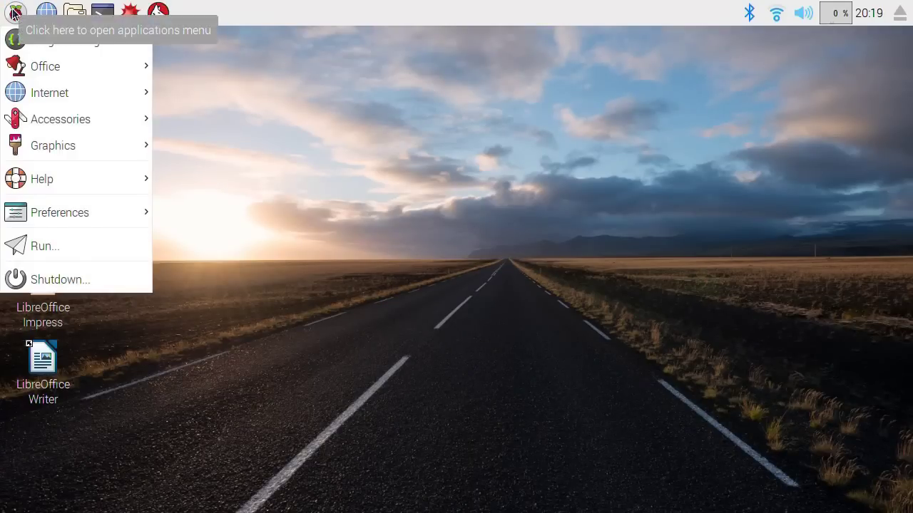
{"action": "mouse_move", "coordinate": [19, 73]}
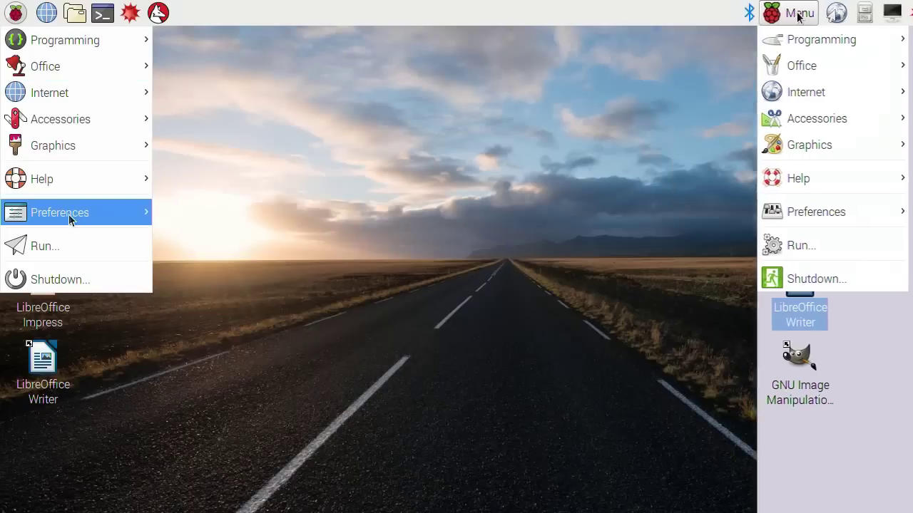
{"action": "mouse_move", "coordinate": [70, 219]}
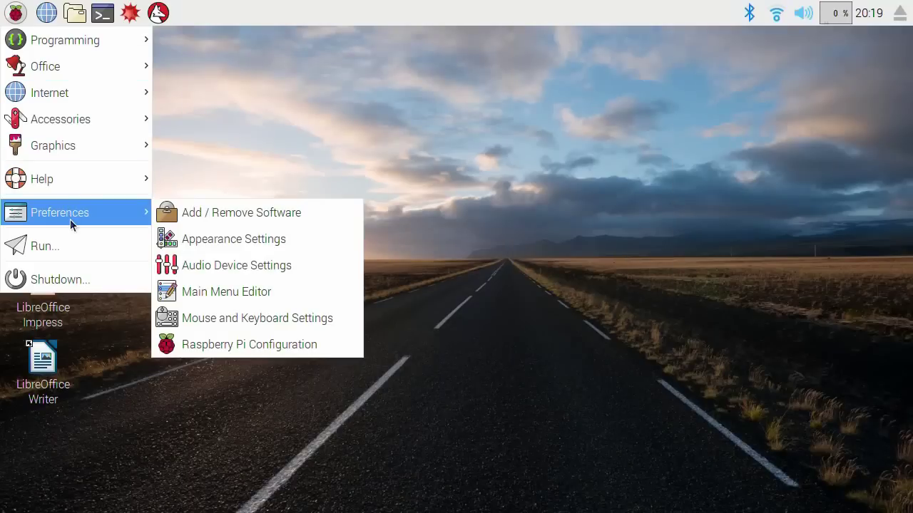
{"action": "left_click", "coordinate": [197, 239]}
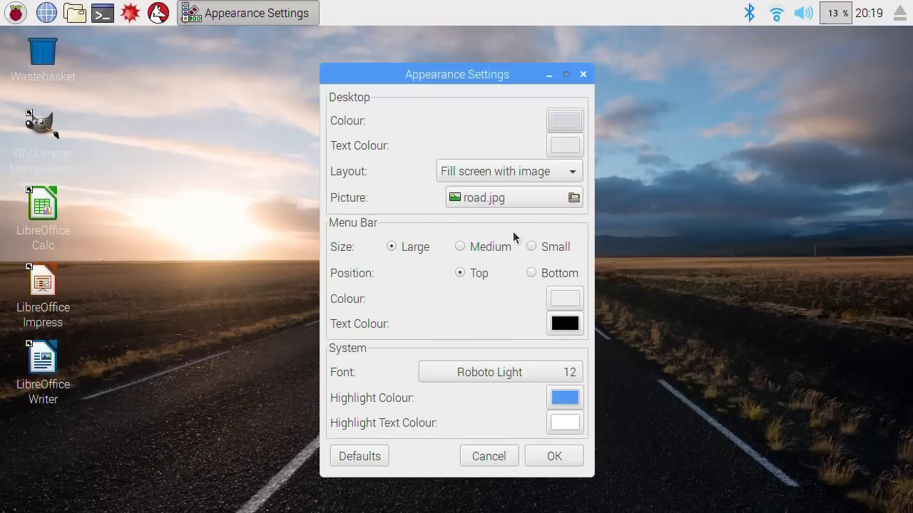
{"action": "mouse_move", "coordinate": [522, 74]}
{"action": "left_mouse_down"}
{"action": "mouse_move", "coordinate": [361, 71]}
{"action": "mouse_move", "coordinate": [542, 45]}
{"action": "mouse_move", "coordinate": [531, 62]}
{"action": "left_mouse_up"}
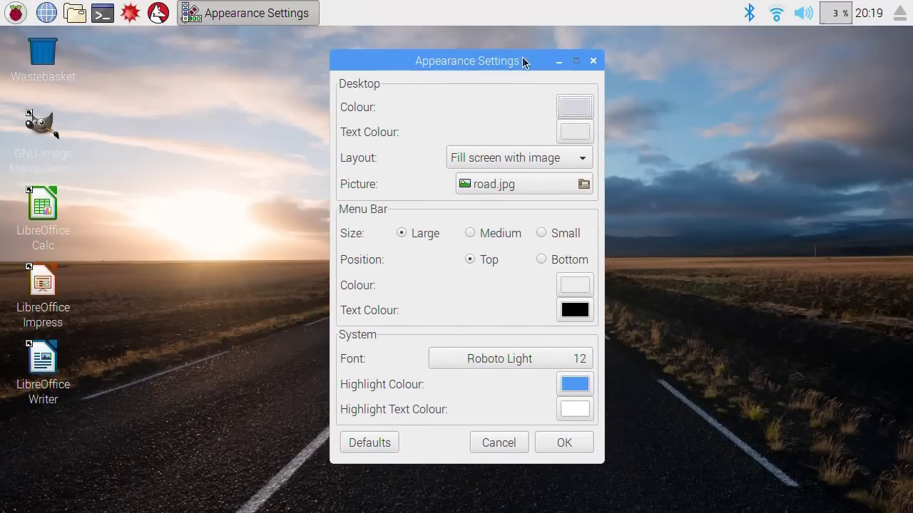
Step: Set the desktop picture to lasers.jpg from the pixel-wallpaper folder and apply the appearance settings
{"action": "left_click", "coordinate": [504, 183]}
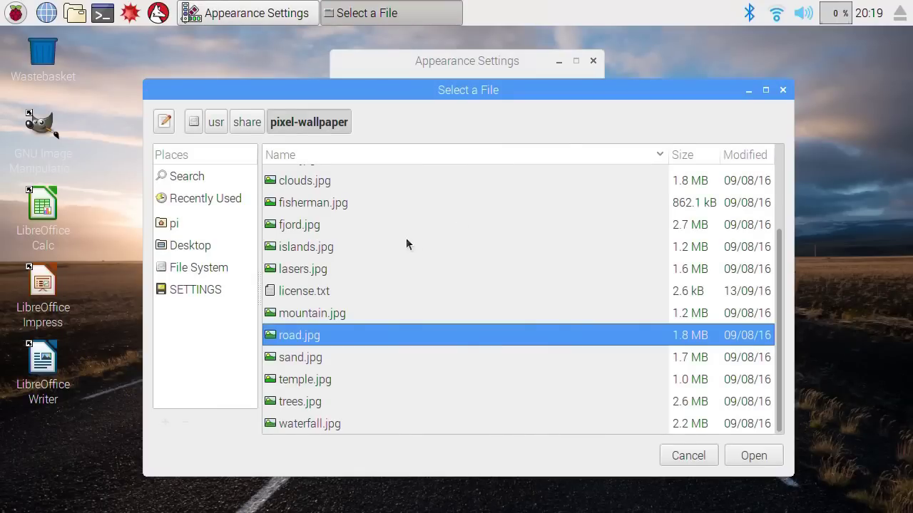
{"action": "left_click", "coordinate": [304, 271]}
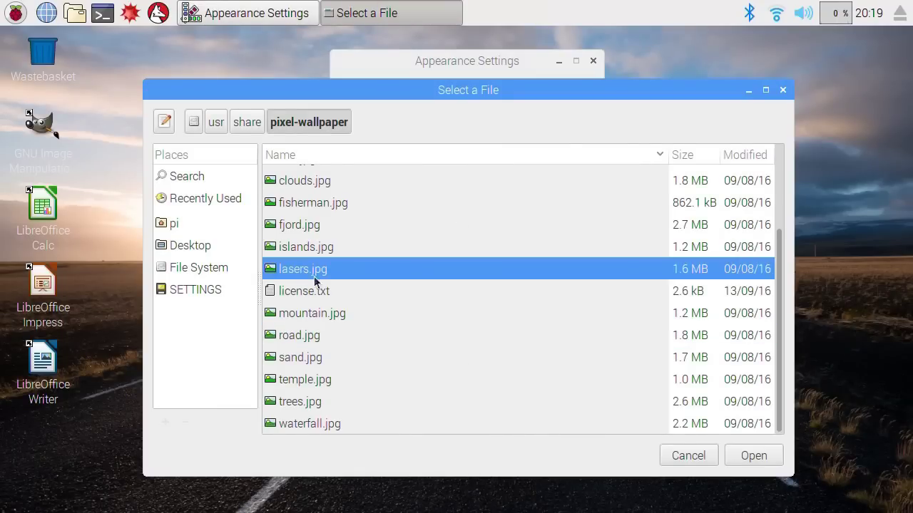
{"action": "left_click", "coordinate": [748, 457]}
{"action": "left_click", "coordinate": [563, 442]}
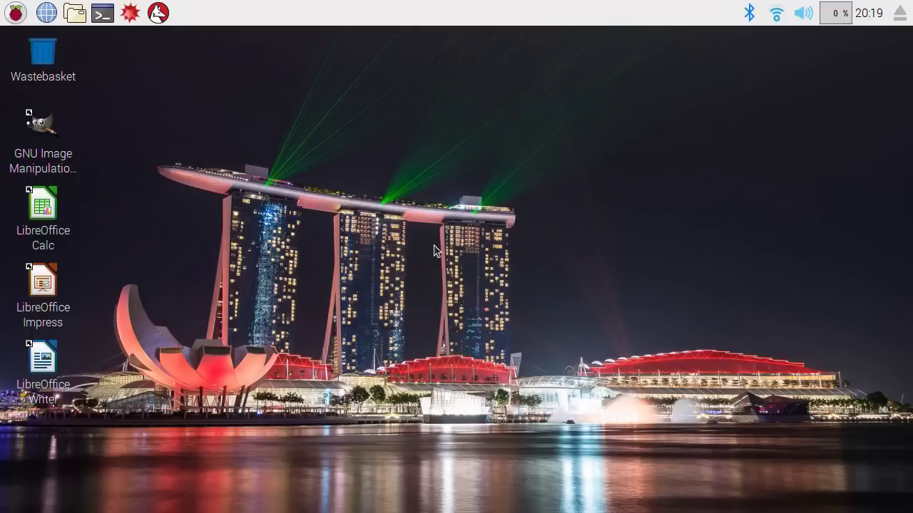
Step: Open a terminal, try out shrinking its window and moving it towards the middle of the desktop, and close it
{"action": "left_click", "coordinate": [103, 22]}
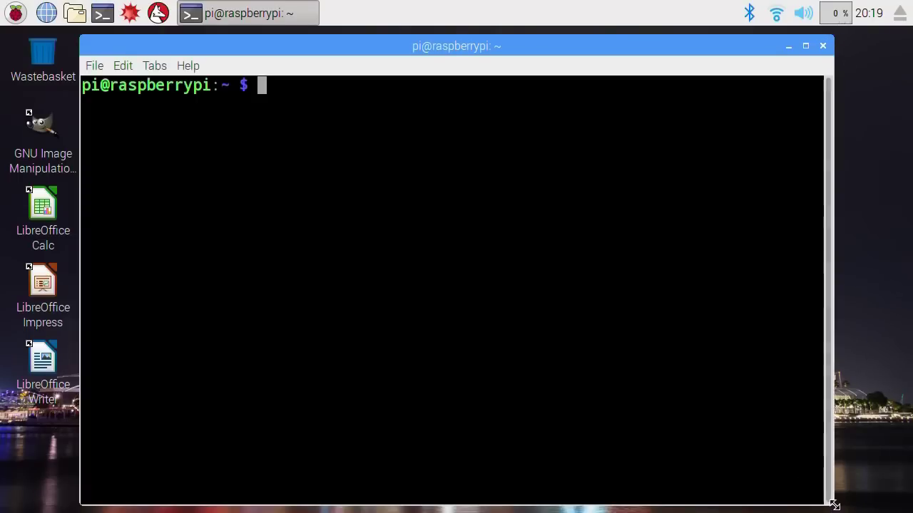
{"action": "left_click_drag", "start_coordinate": [831, 506], "coordinate": [713, 381]}
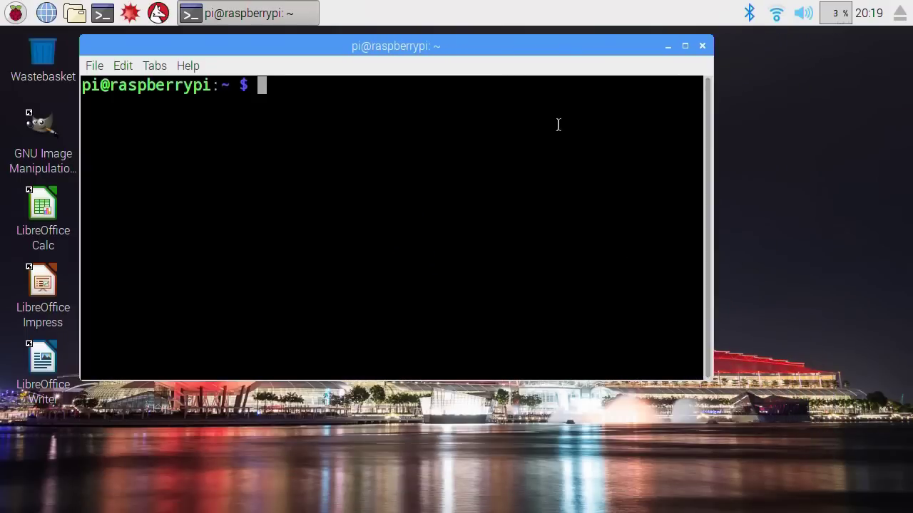
{"action": "left_click_drag", "start_coordinate": [492, 46], "coordinate": [554, 86]}
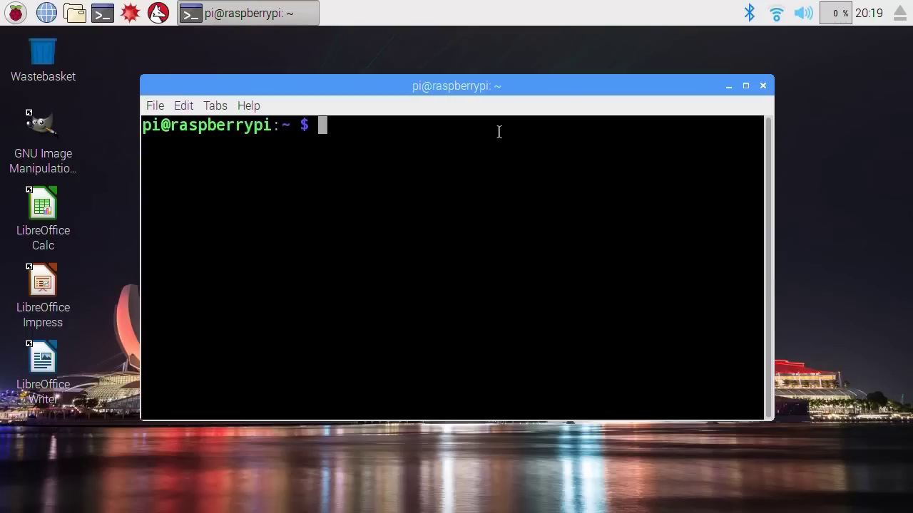
{"action": "left_click", "coordinate": [760, 86]}
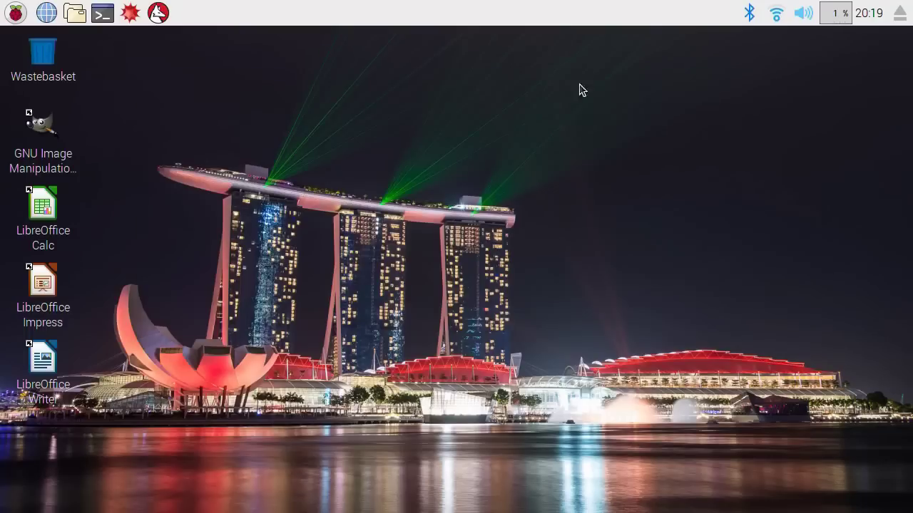
Step: Open the file manager to examine the folder icons in the pi home folder, and close it
{"action": "left_click", "coordinate": [74, 20]}
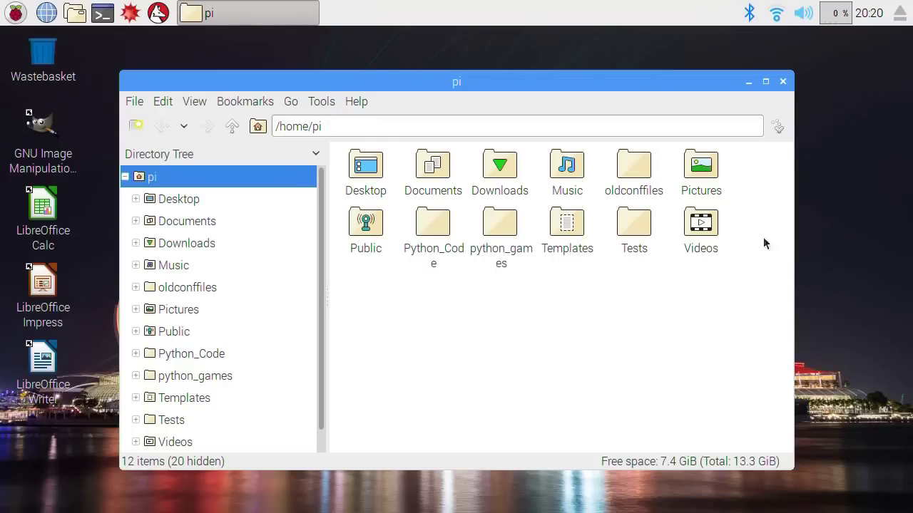
{"action": "left_click", "coordinate": [783, 83]}
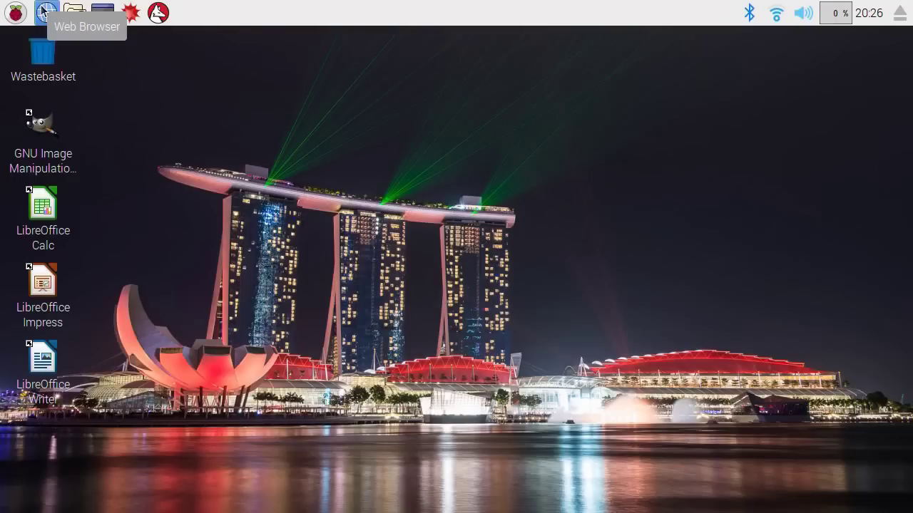
Step: Open the Chromium web browser, go to youtube.com/explainingthefuture and maximize the browser window
{"action": "left_click", "coordinate": [43, 11]}
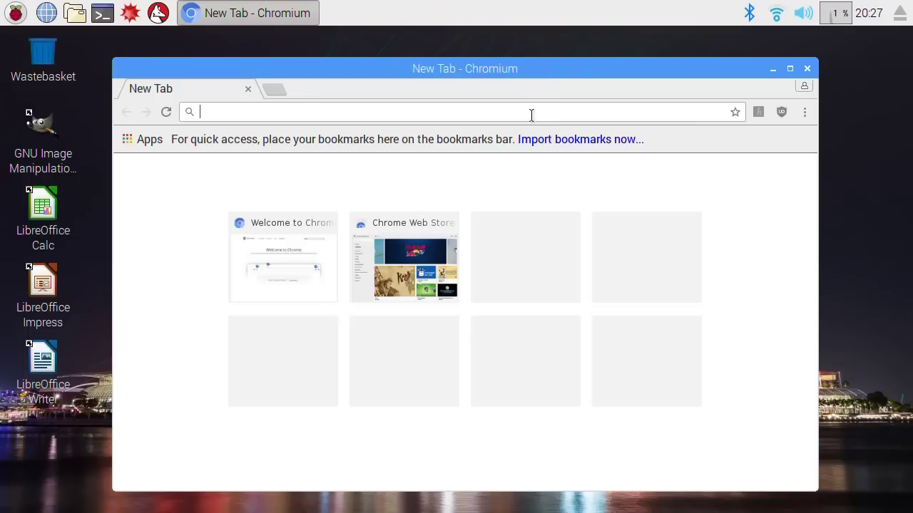
{"action": "type", "text": "yo"}
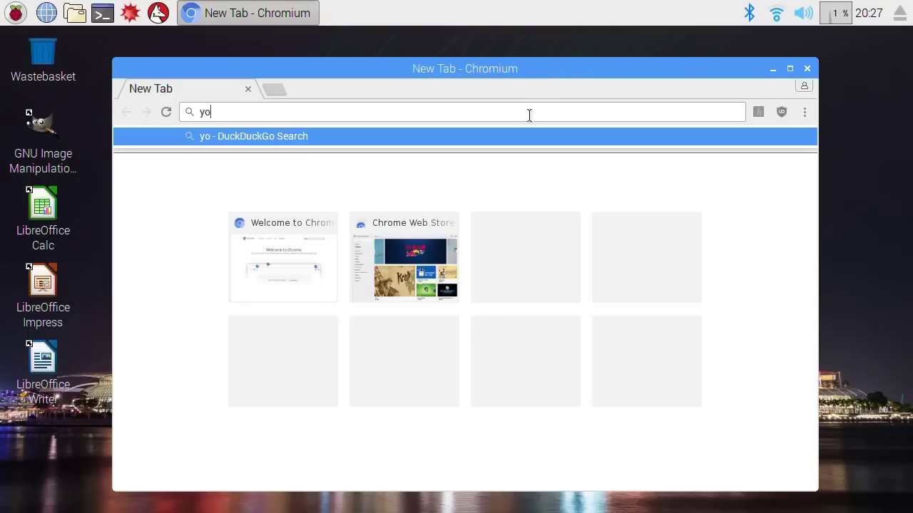
{"action": "type", "text": "utube."}
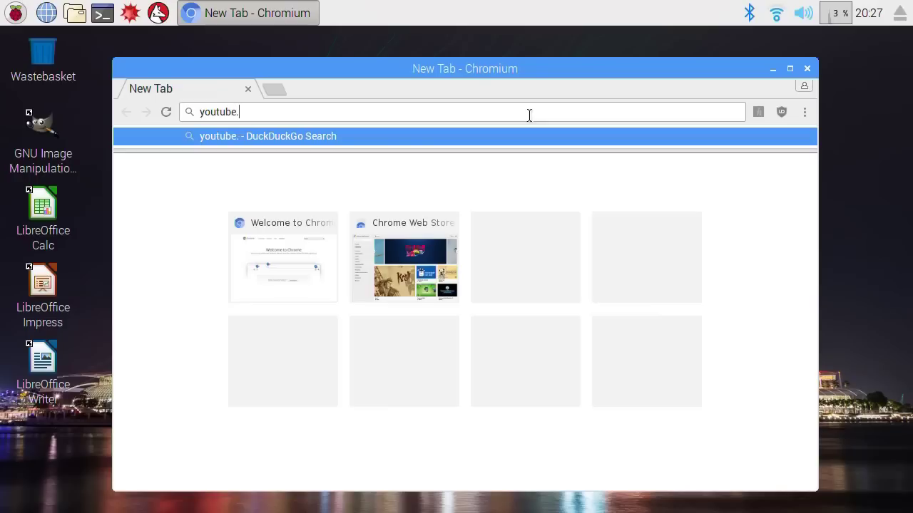
{"action": "type", "text": "com/explaiin"}
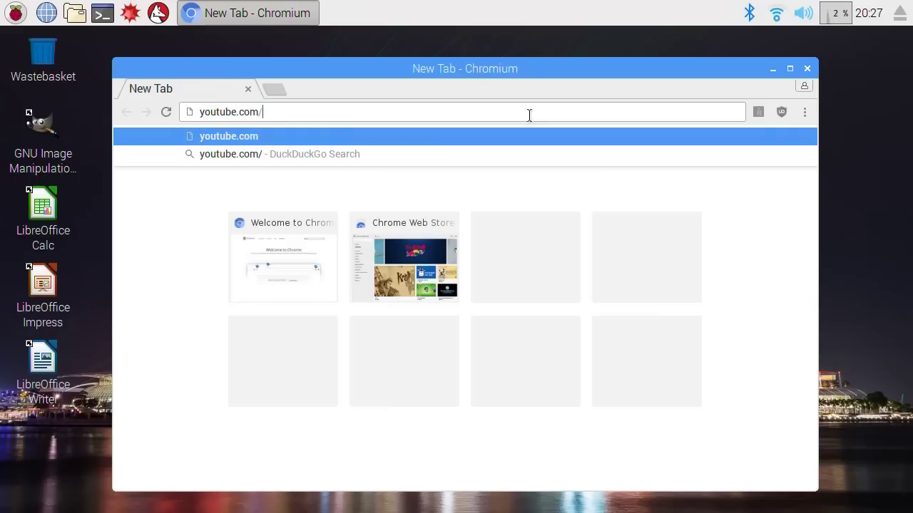
{"action": "key", "text": "BackSpace"}
{"action": "key", "text": "BackSpace"}
{"action": "type", "text": "n"}
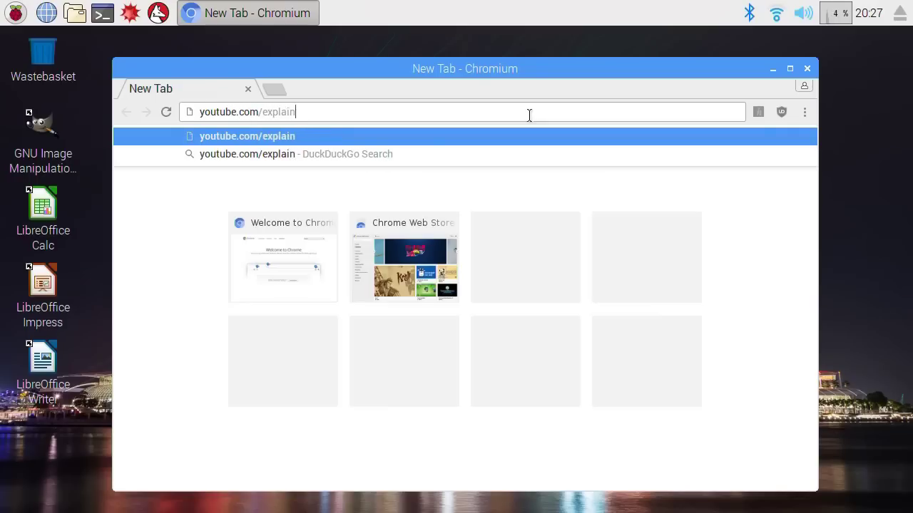
{"action": "type", "text": "ingthe"}
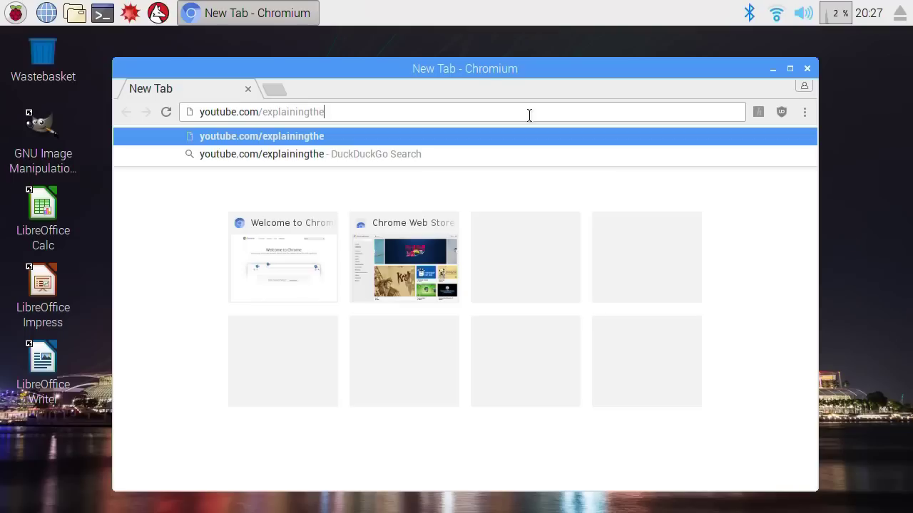
{"action": "type", "text": "future"}
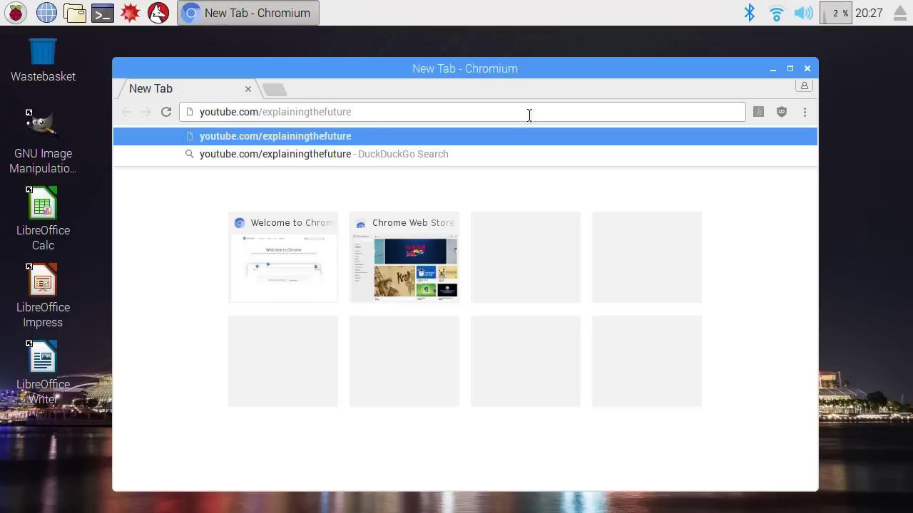
{"action": "key", "text": "Return"}
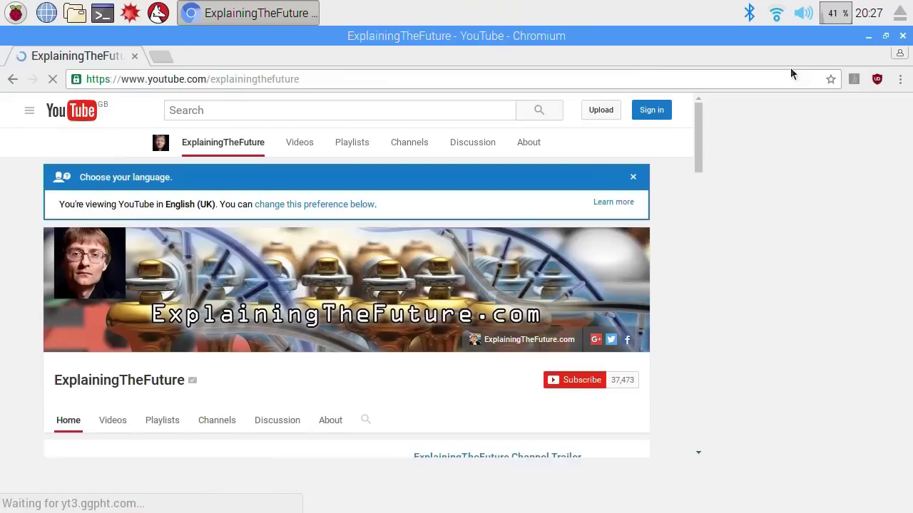
{"action": "left_click", "coordinate": [790, 69]}
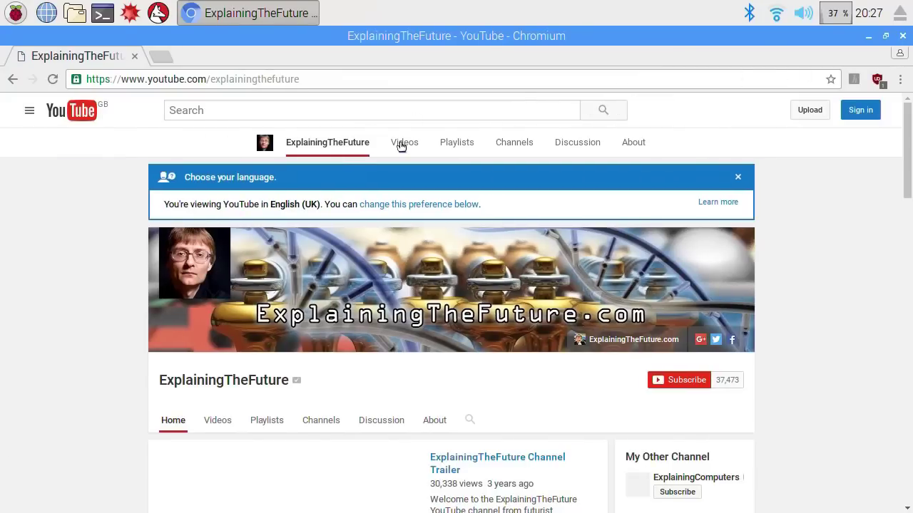
Step: Play The TCT 3D Printing Show 2016 from the channel's videos and set its playback quality to 720p
{"action": "left_click", "coordinate": [402, 145]}
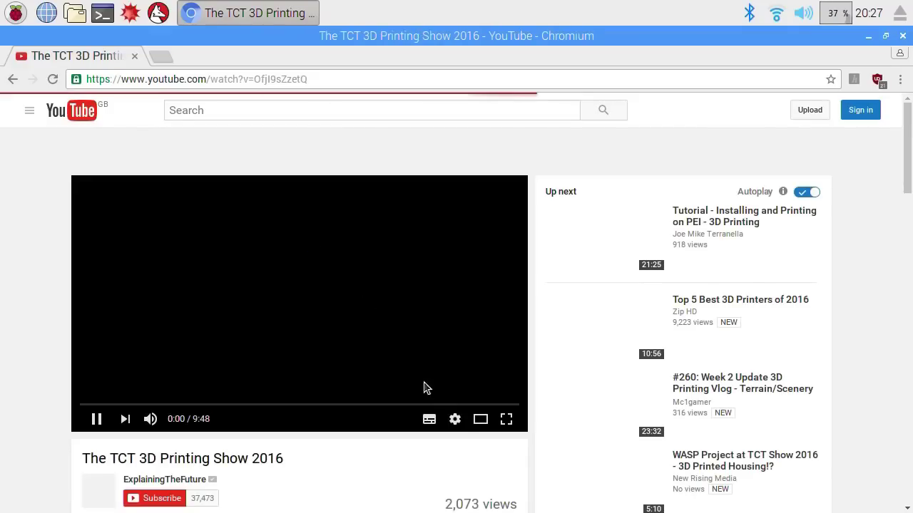
{"action": "left_click", "coordinate": [454, 420]}
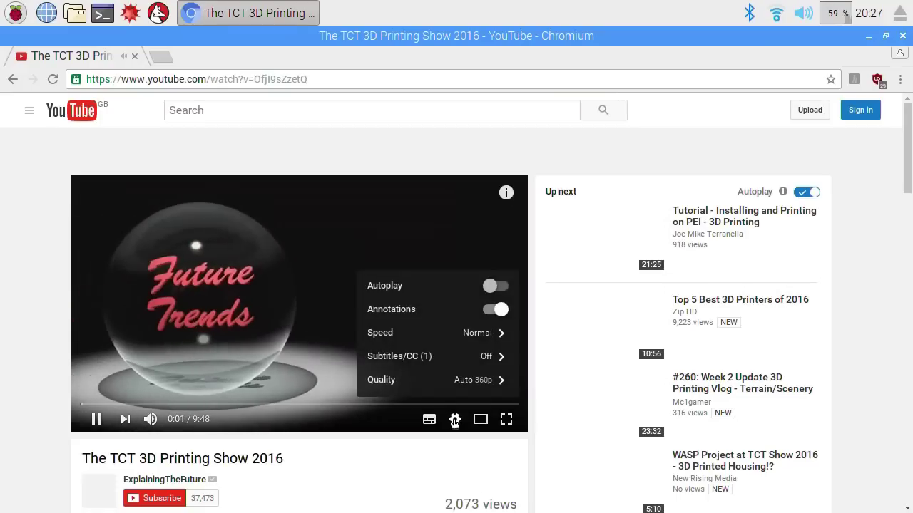
{"action": "left_click", "coordinate": [476, 381]}
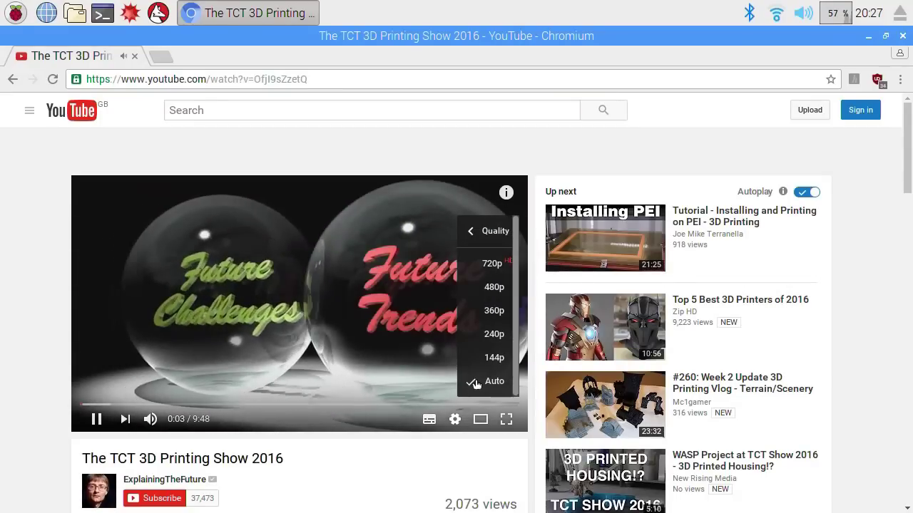
{"action": "left_click", "coordinate": [492, 264]}
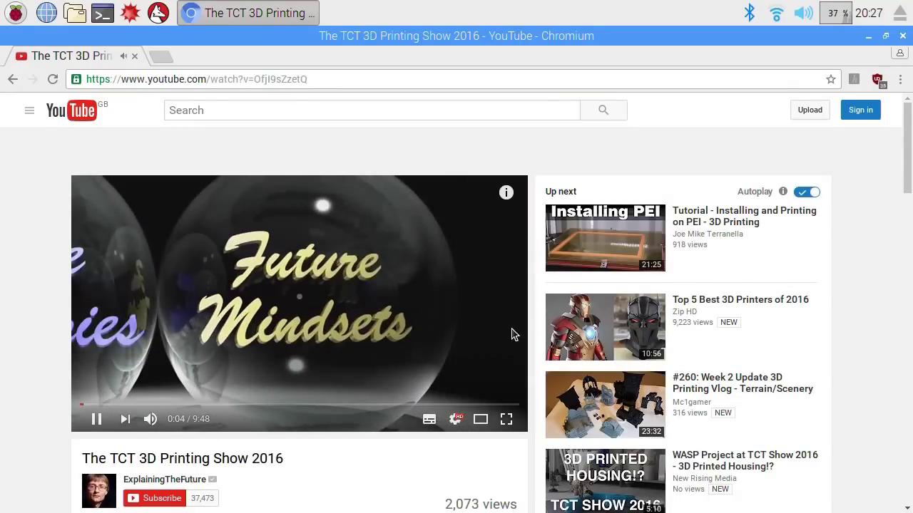
Step: Watch the video in full screen to check playback, return to the normal view and close the browser
{"action": "left_click", "coordinate": [505, 423]}
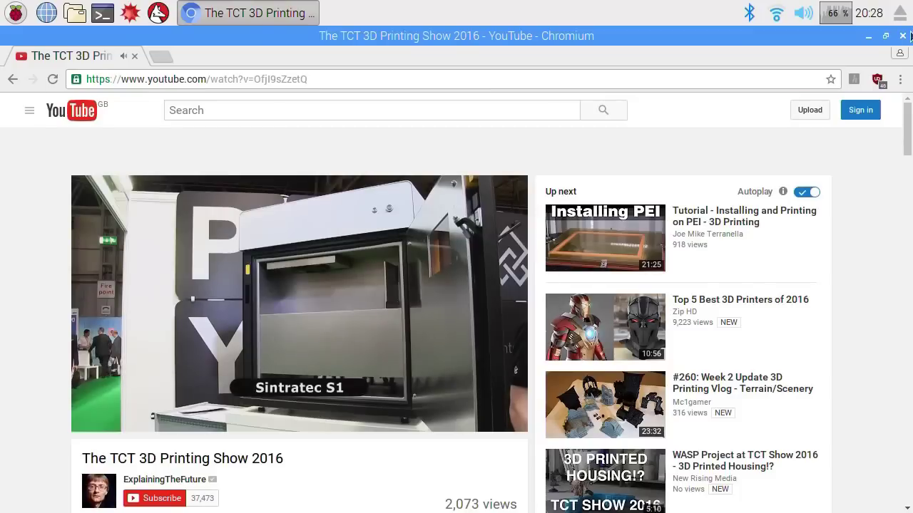
{"action": "left_click", "coordinate": [910, 36]}
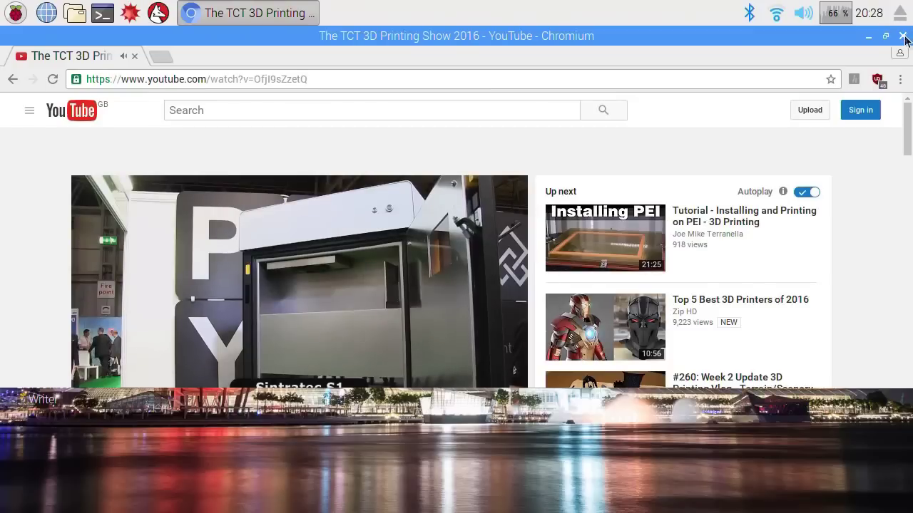